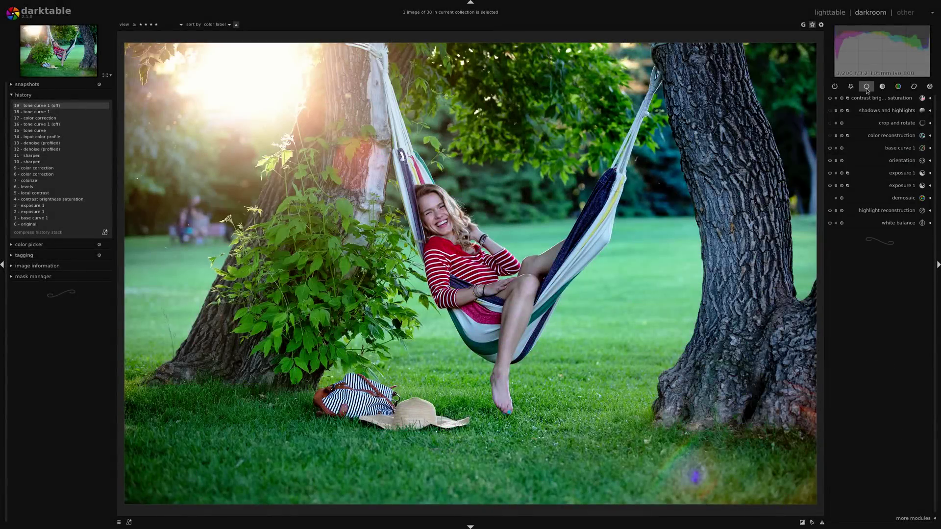
- Show the tone module group and expand and enable the tone curve 1 module
left_click(883, 87)
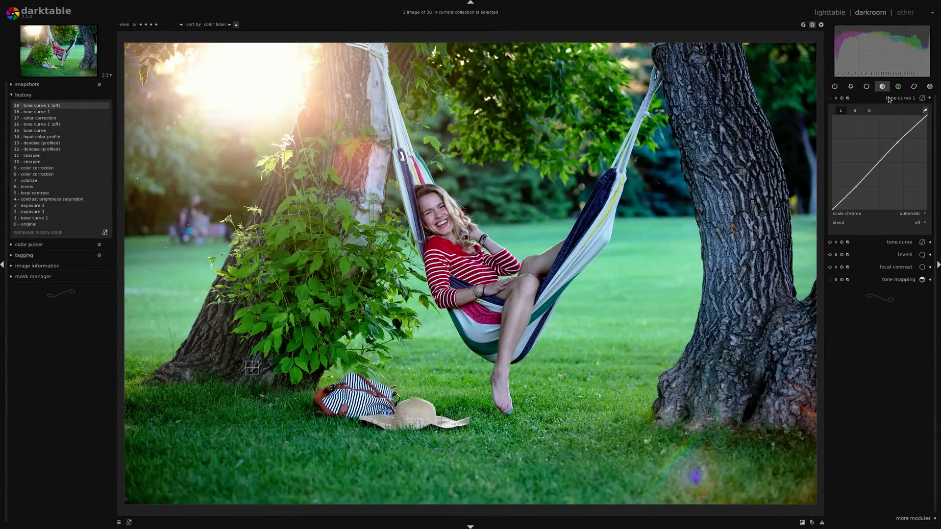
left_click(831, 98)
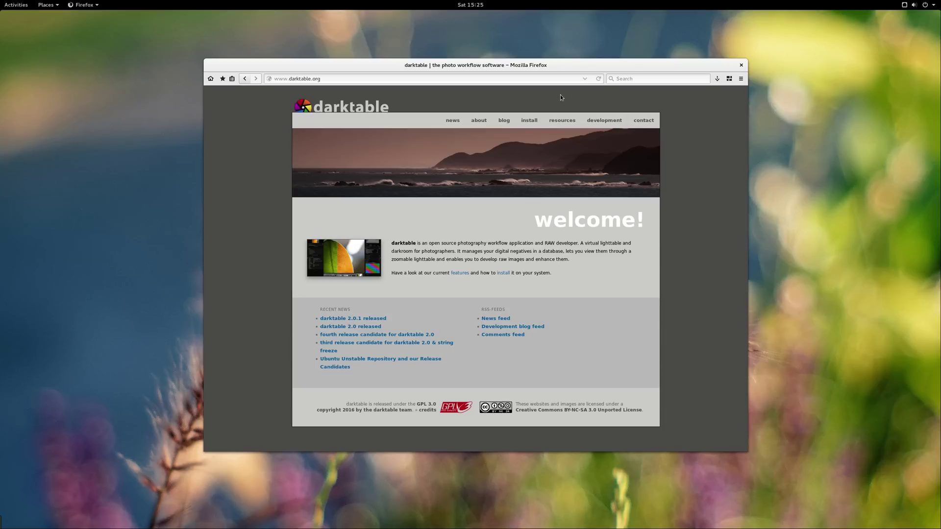
- Go to the install page from darktable.org's top navigation bar
left_click(530, 120)
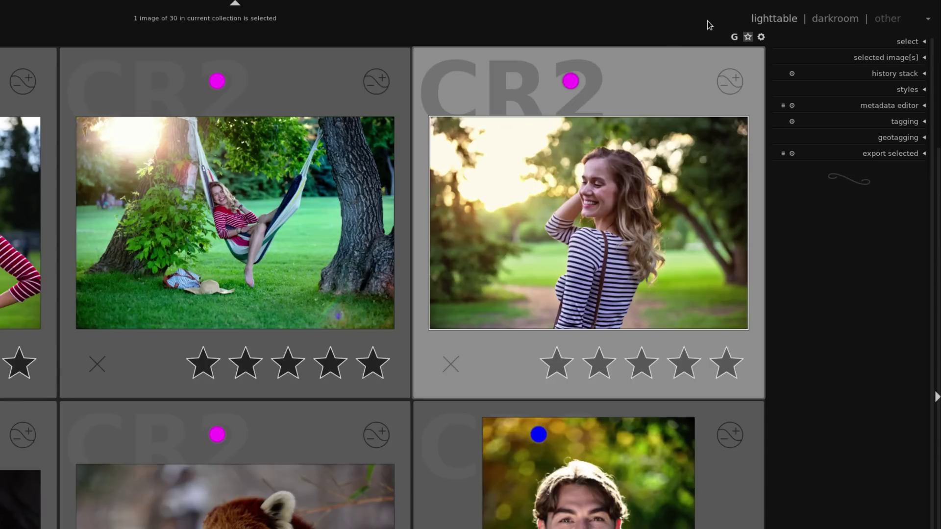
left_click(886, 20)
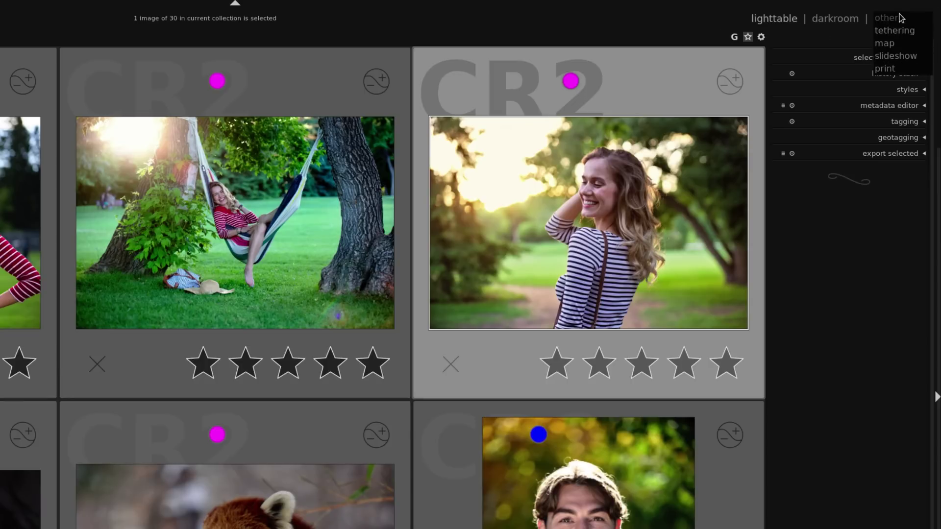
left_click(771, 21)
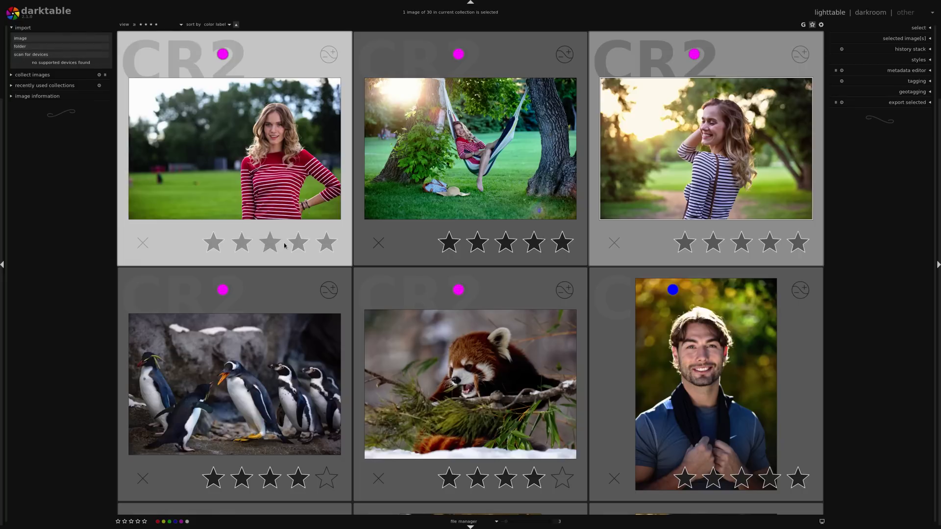
left_click(916, 82)
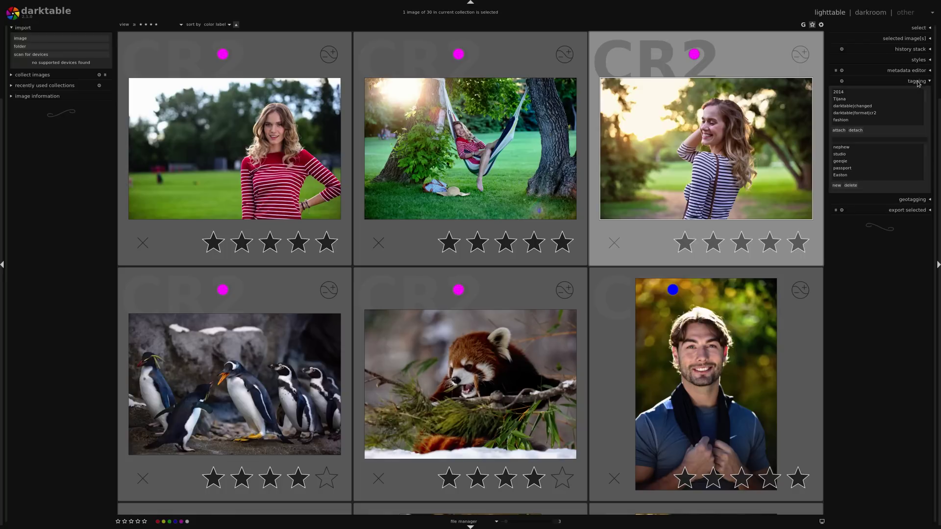
left_click(917, 82)
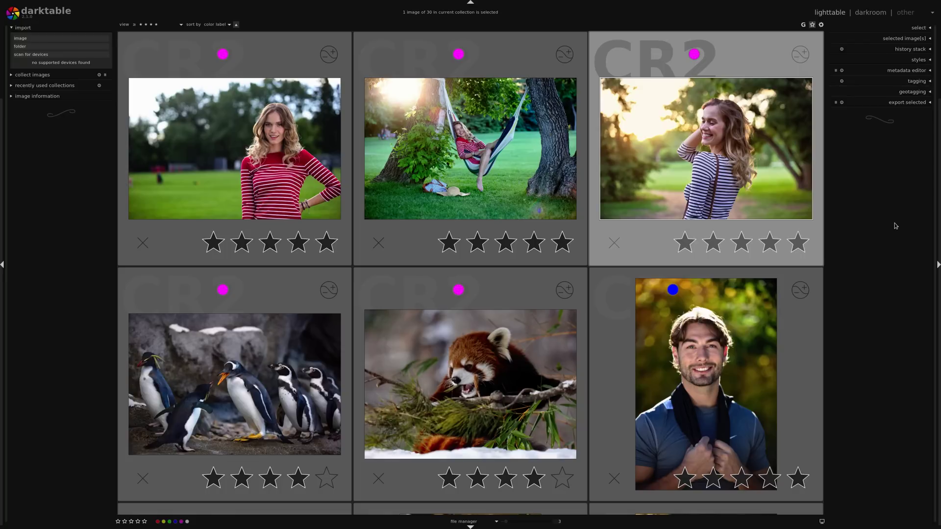
left_click(228, 135)
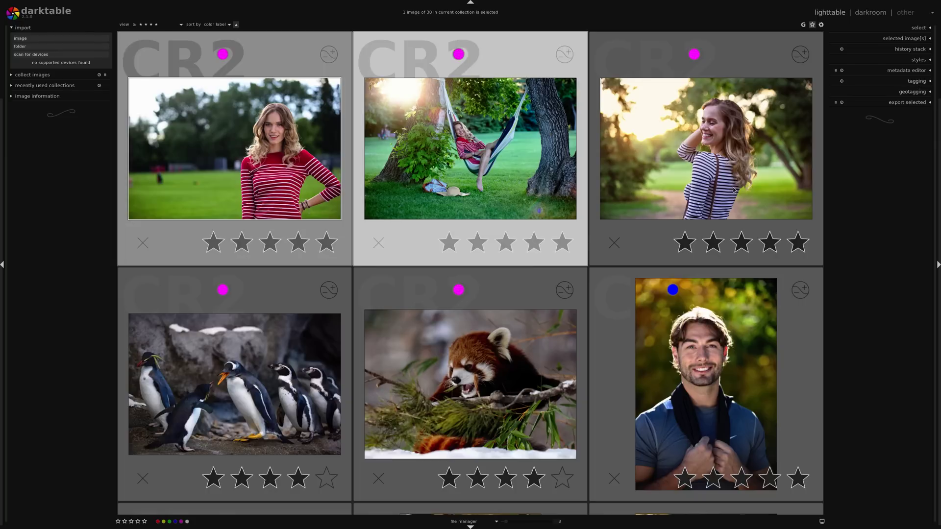
left_click(765, 143, "shift")
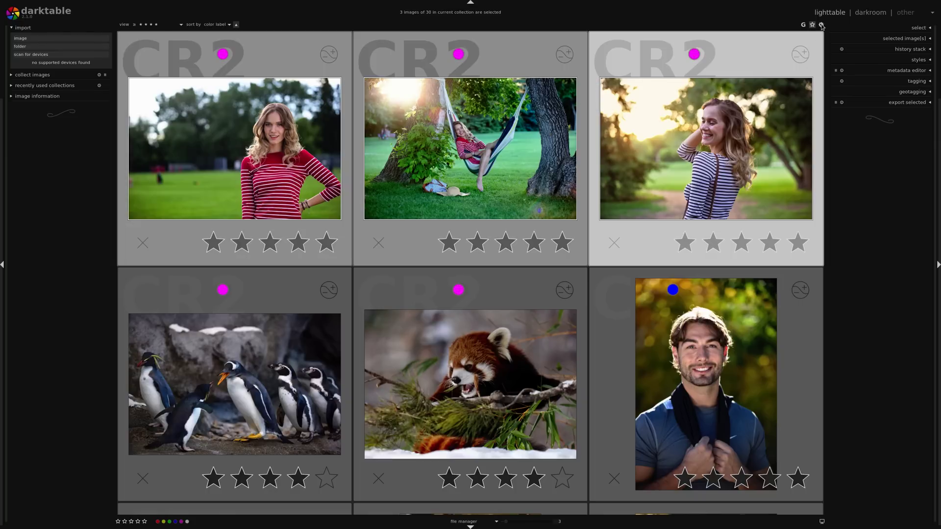
left_click(766, 143)
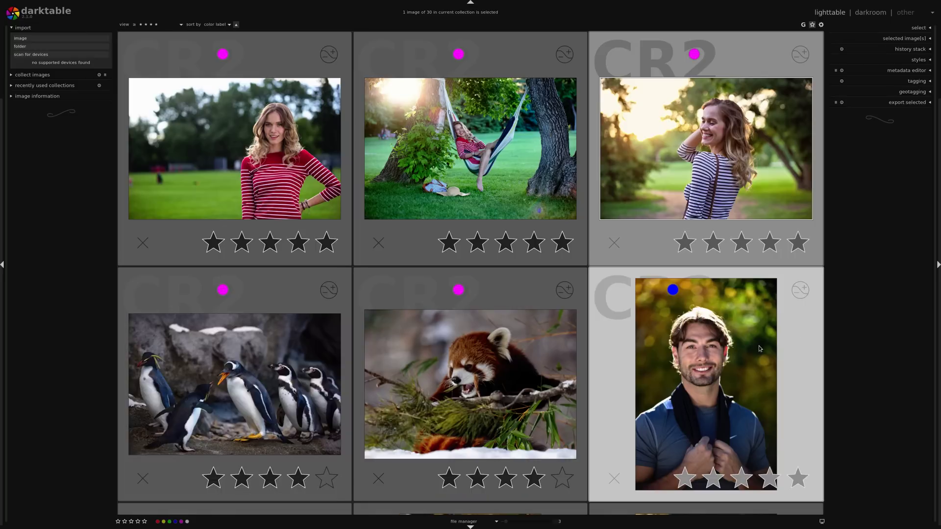
left_click(917, 106)
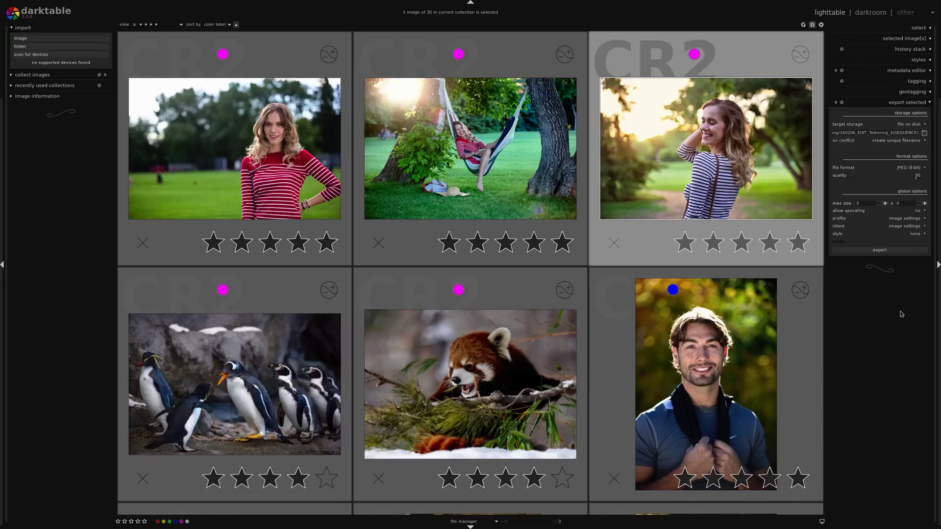
left_click(912, 103)
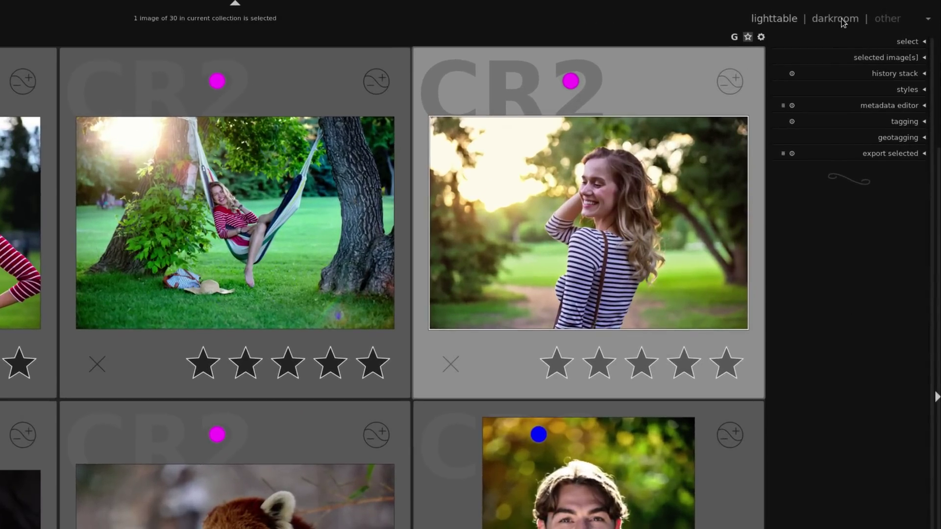
- Open the portrait in darkroom, fold both sharpen modules, and revisit history steps 3 and 14
left_click(843, 22)
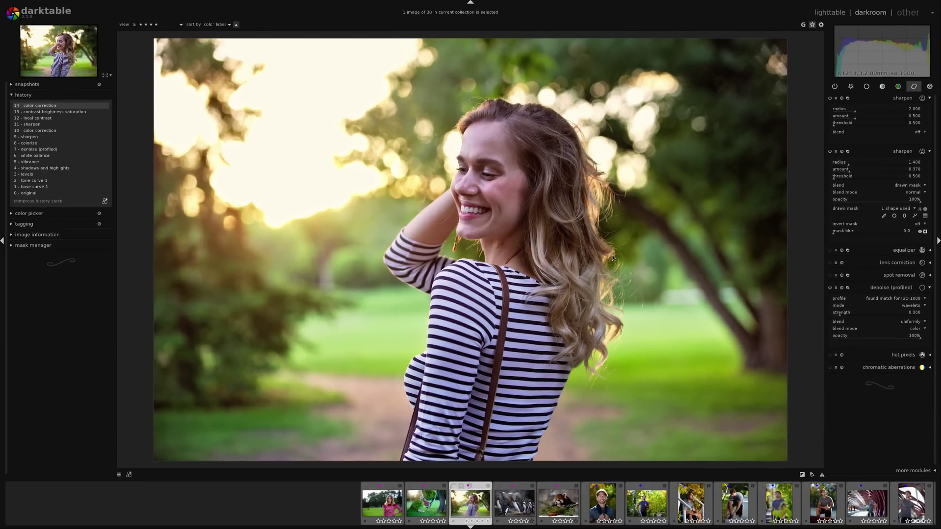
left_click(903, 153)
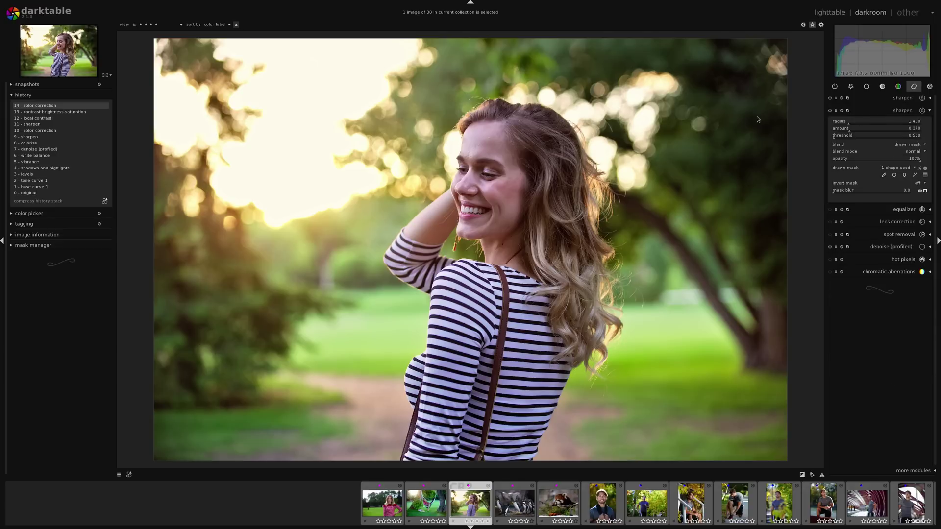
left_click(54, 175)
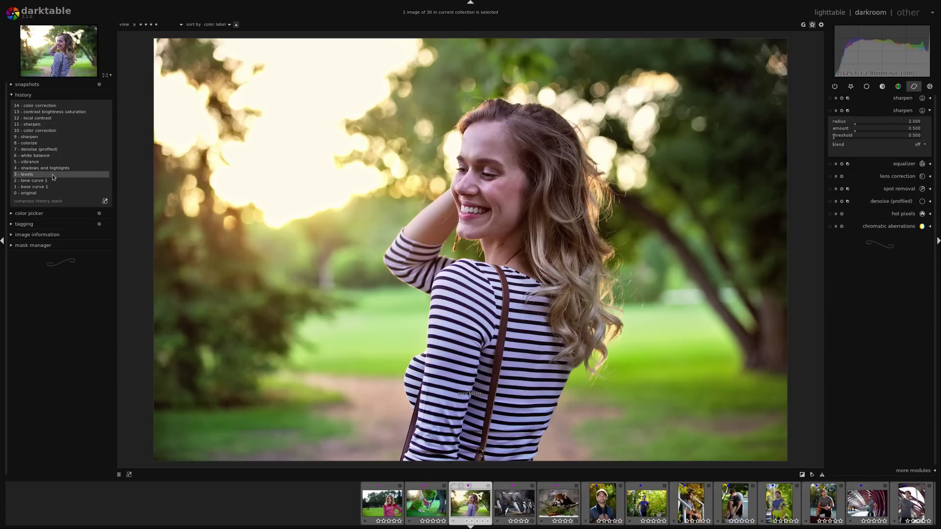
left_click(59, 107)
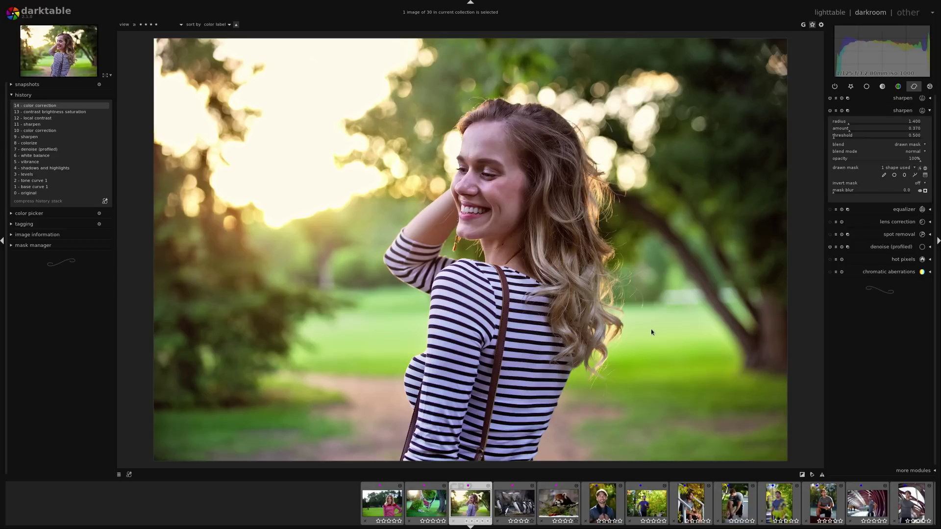
left_click(906, 112)
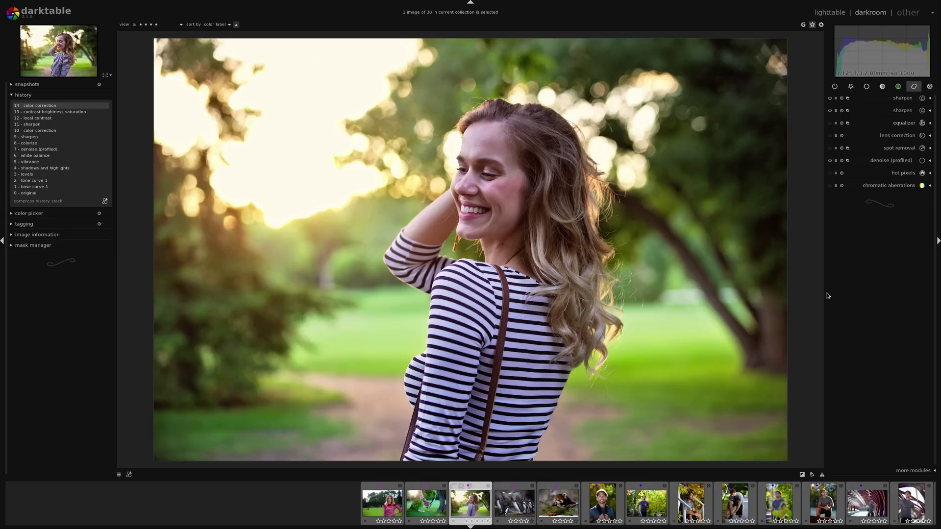
- Switch to the tethering view from the 'other' views menu, then on to map
left_click(921, 12)
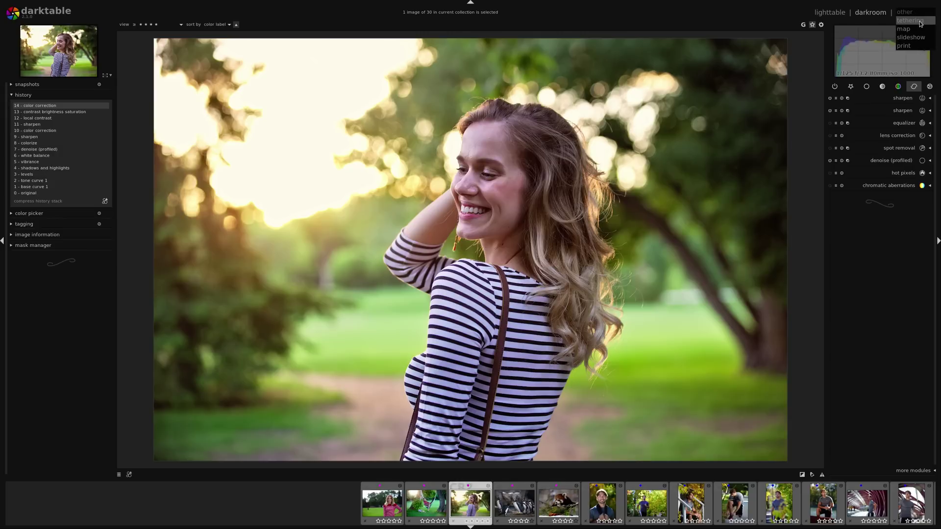
left_click(920, 22)
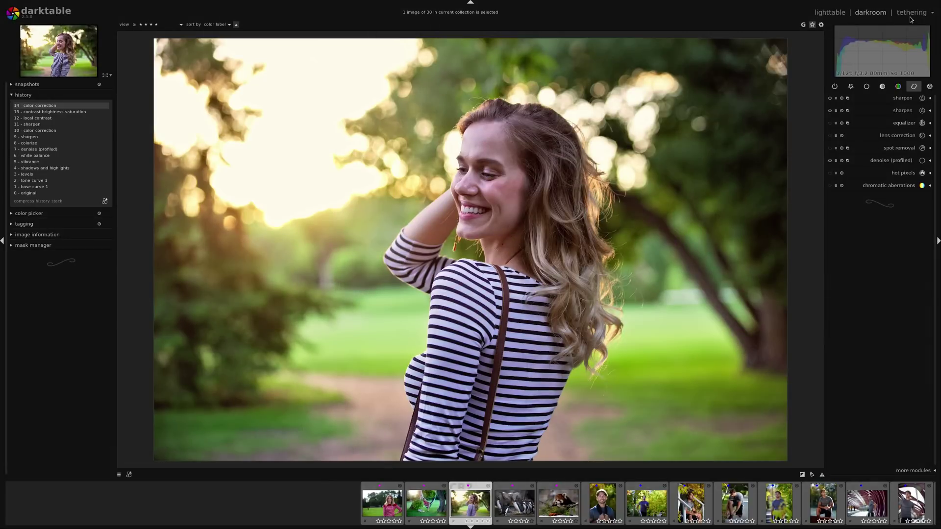
left_click(912, 13)
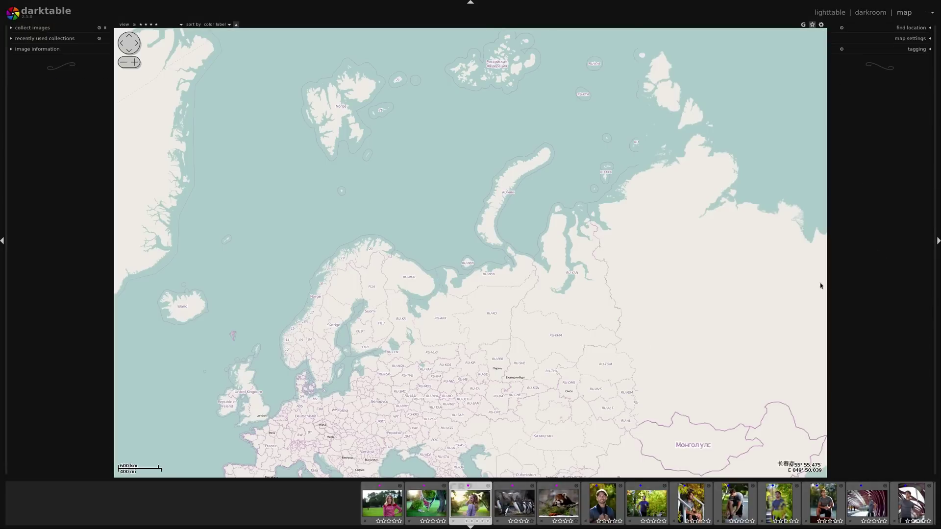
- Pan the map south and use the views dropdown to return to lighttable
left_click_drag(461, 354, 468, 268)
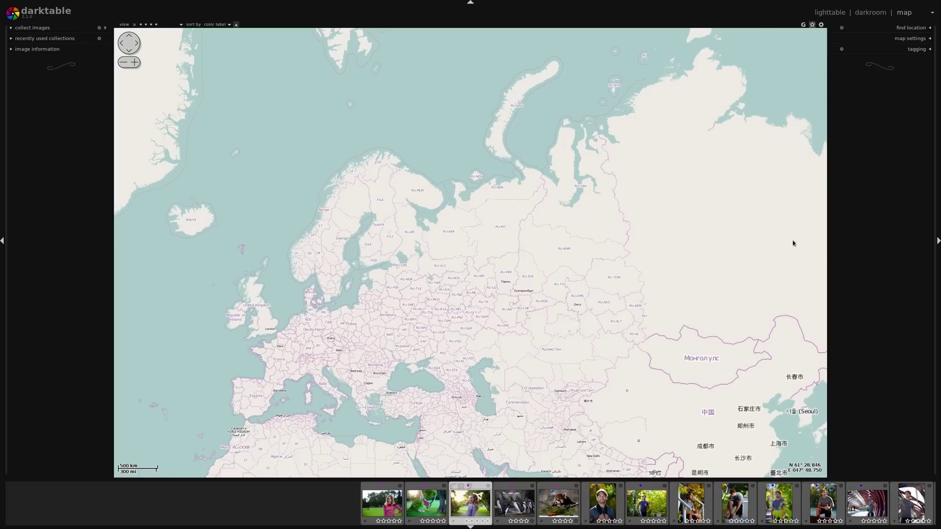
left_click(916, 14)
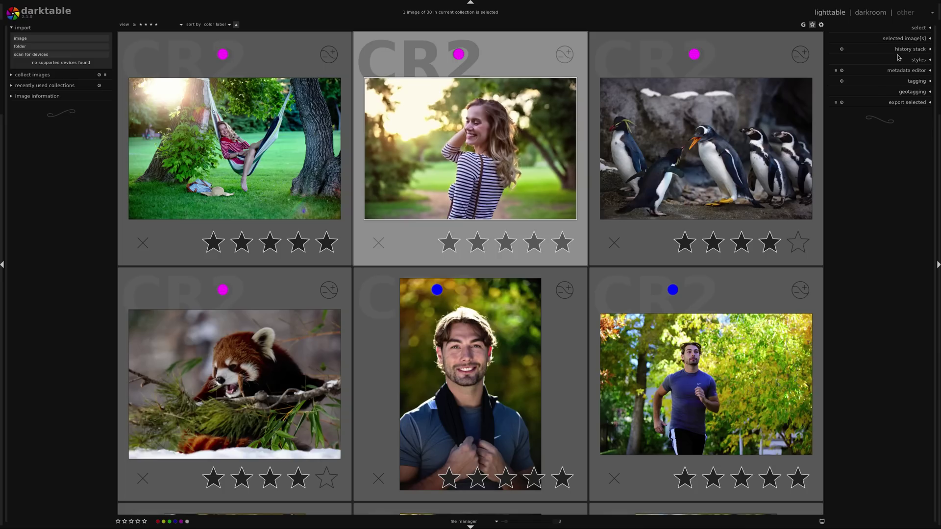
- Visit print from the views menu, then cycle lighttable, darkroom, map, print, lighttable with L/D/M/P
left_click(911, 14)
left_click(906, 45)
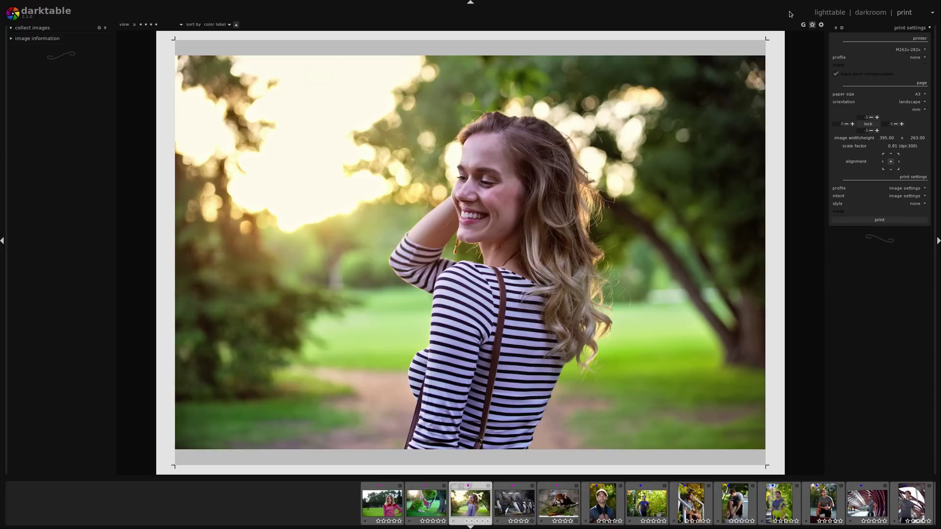
key("l")
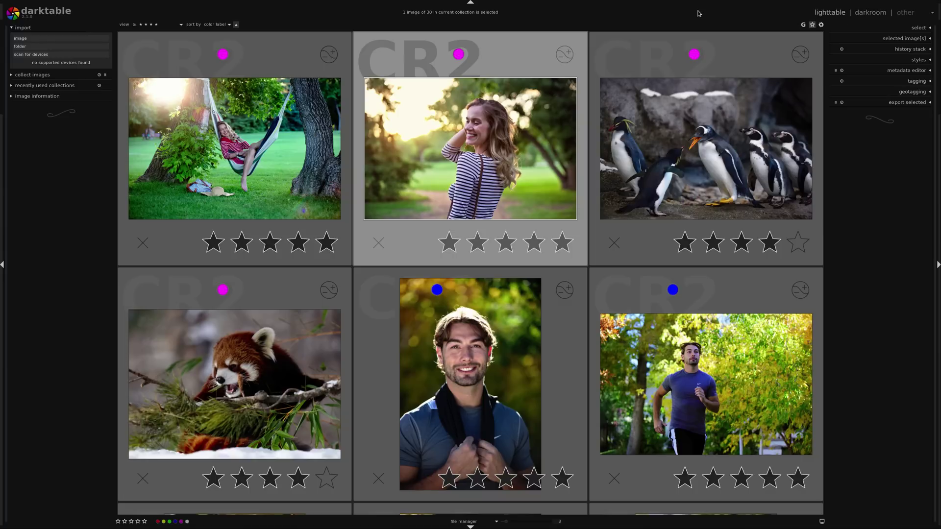
key("d")
key("m")
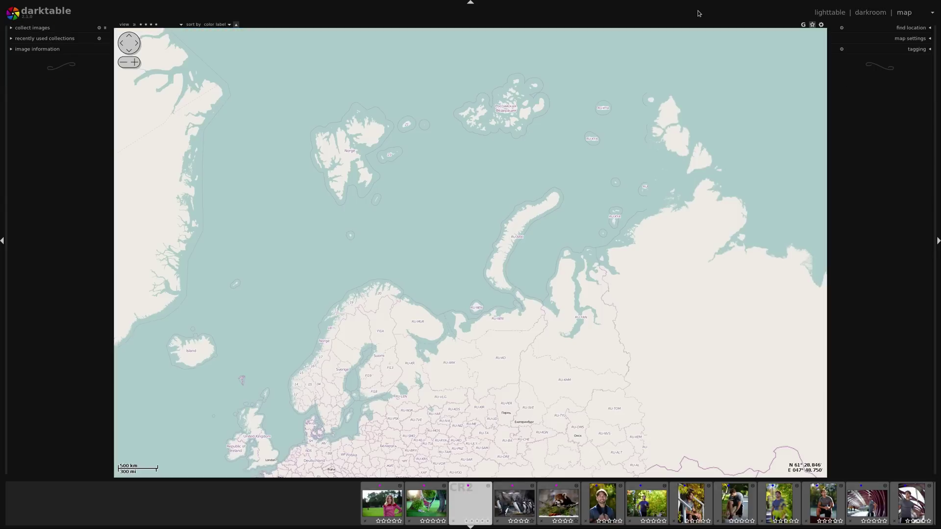
key("p")
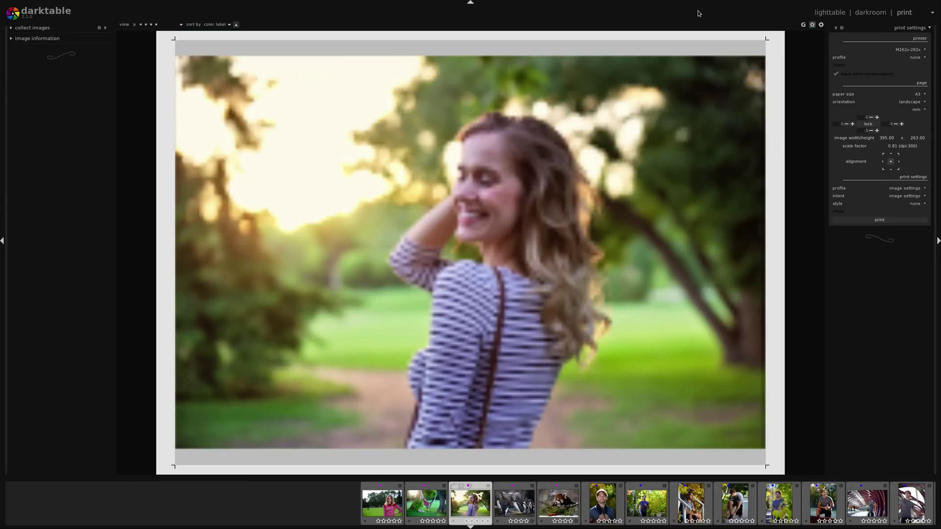
key("l")
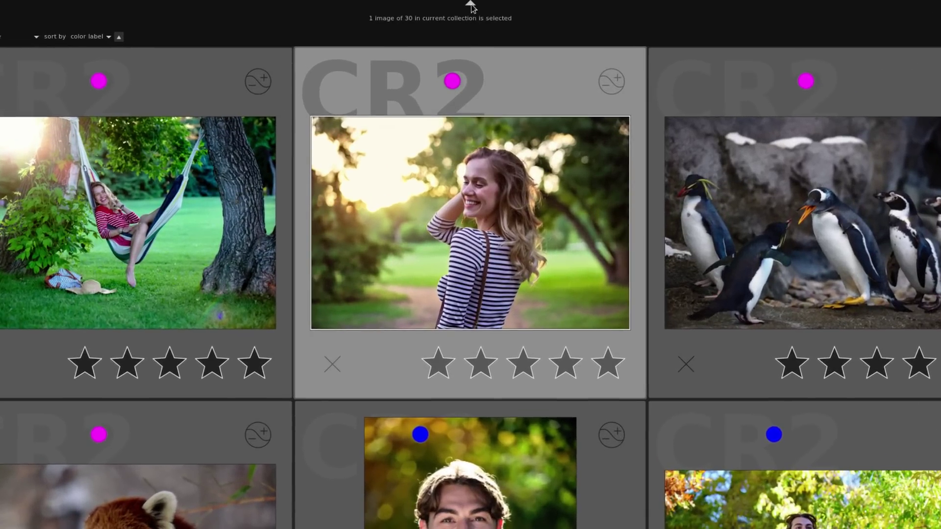
- Hide and restore the top, left and right panels, then all panels with Tab
left_click(471, 6)
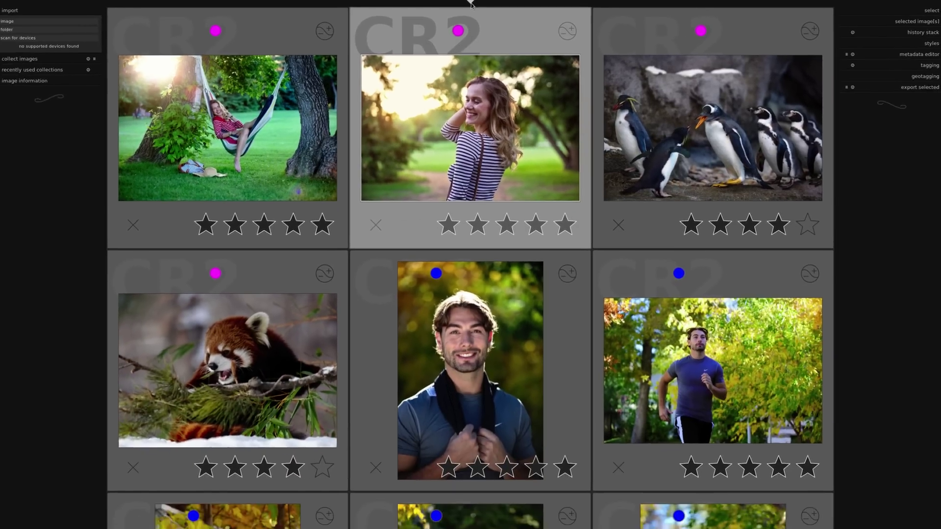
left_click(471, 5)
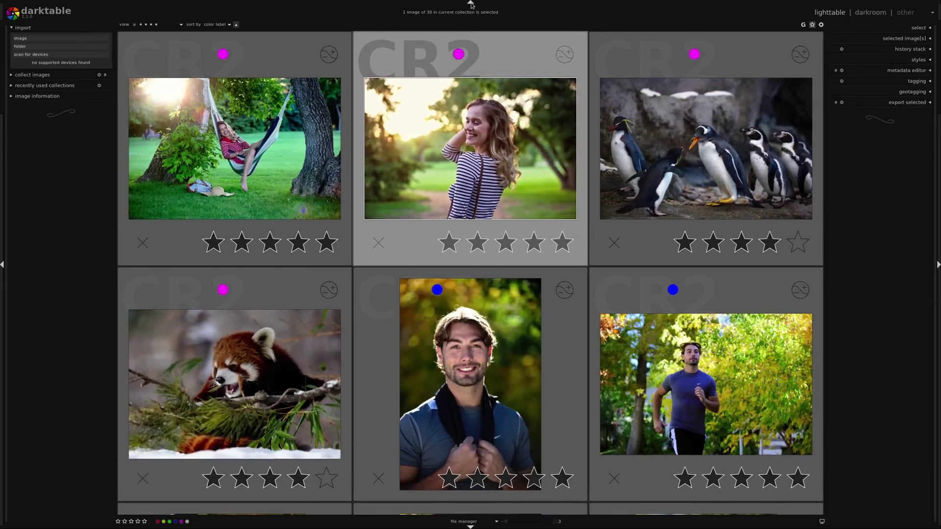
left_click(3, 266)
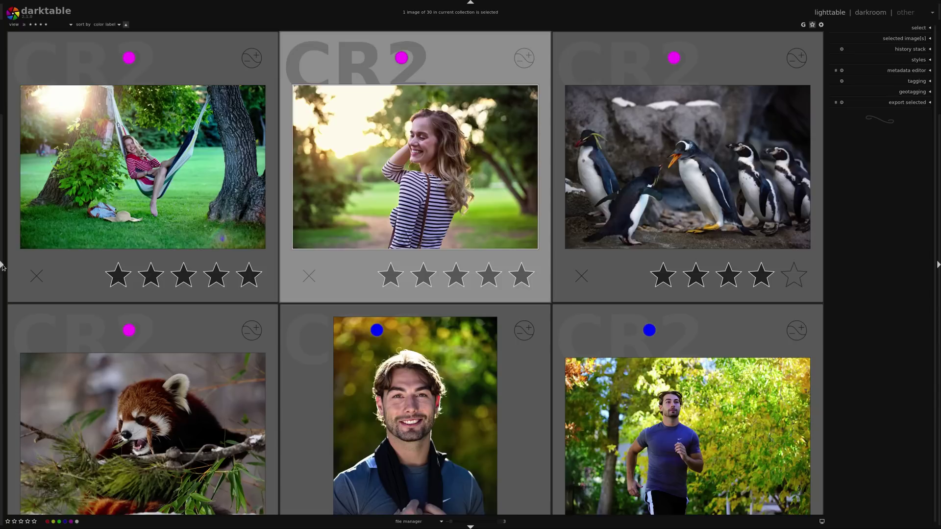
left_click(3, 266)
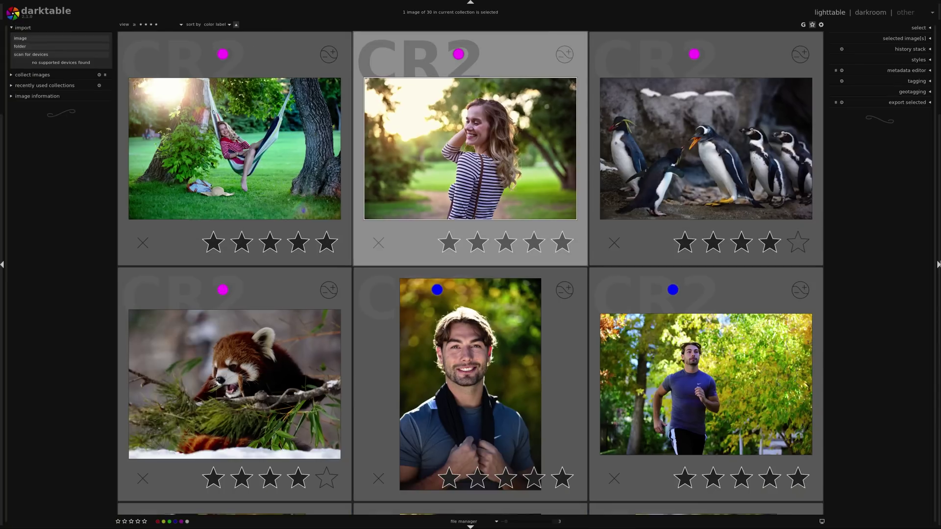
left_click(938, 266)
left_click(939, 266)
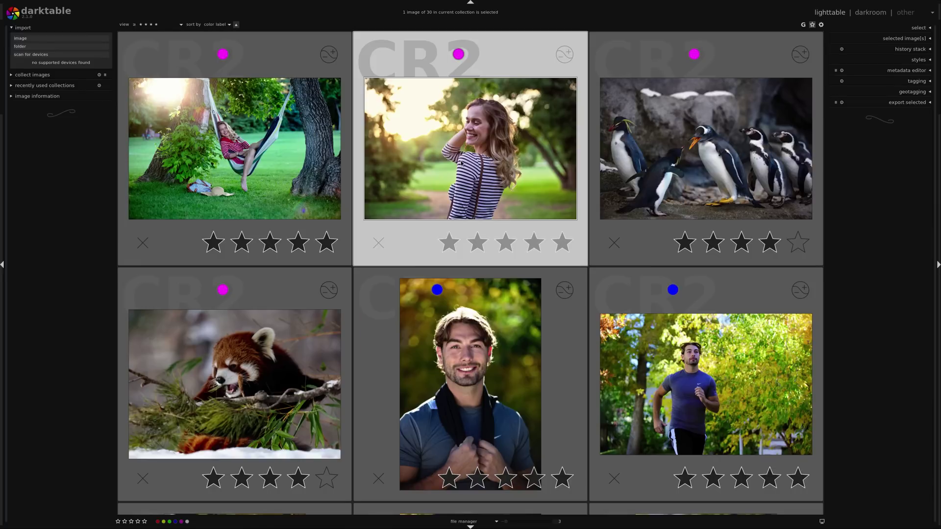
key("Tab")
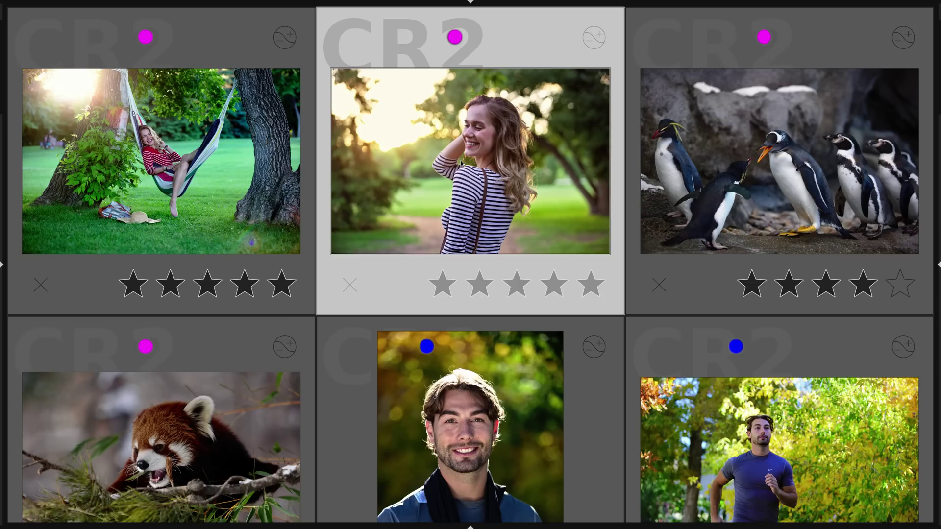
key("Tab")
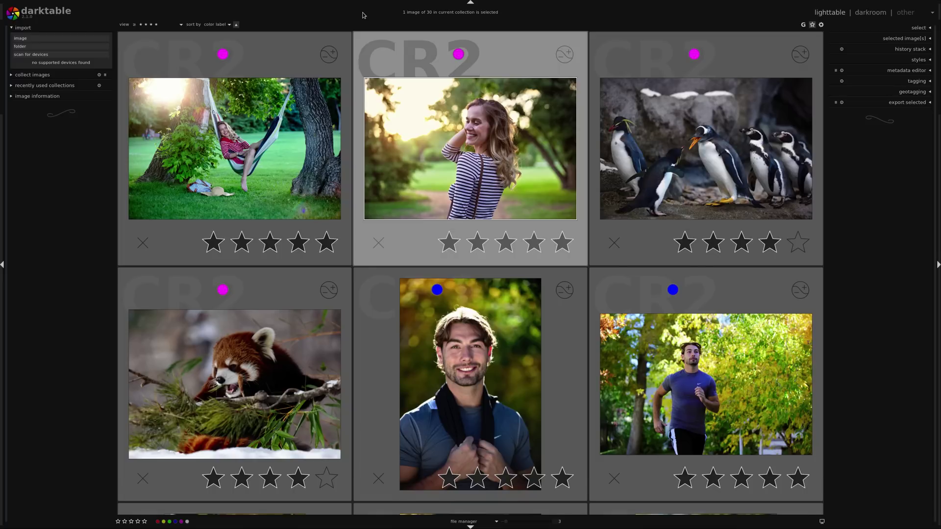
- Hide the top header with Ctrl+H and filter to images rated four stars or more
key("ctrl+h")
key("ctrl+h")
left_click(470, 3)
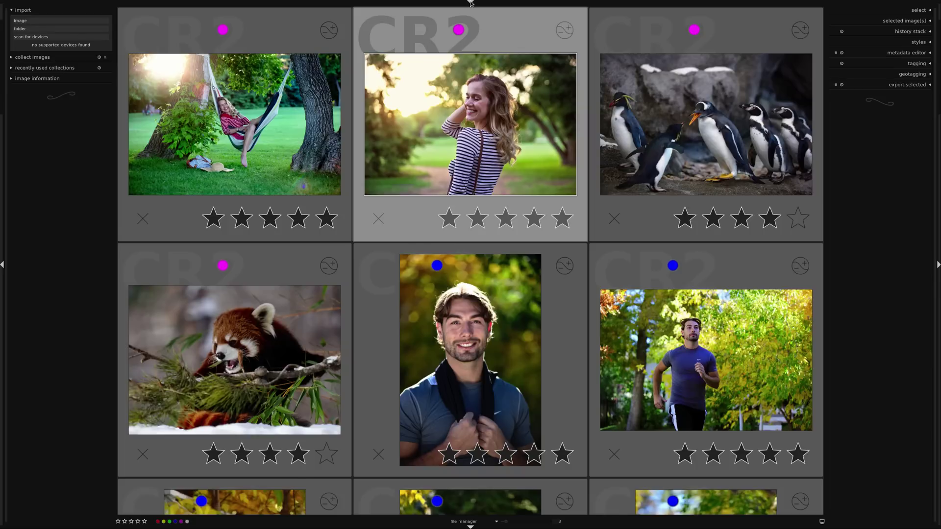
key("ctrl+h")
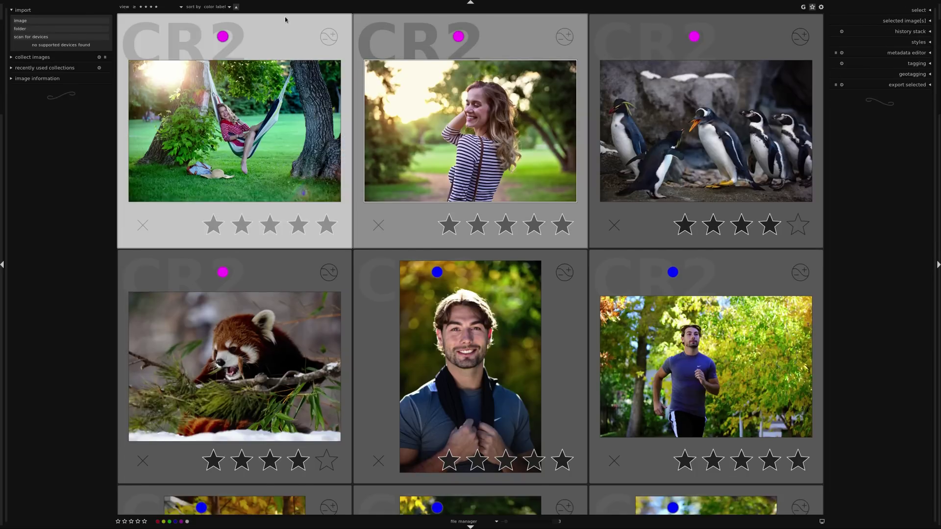
left_click(160, 10)
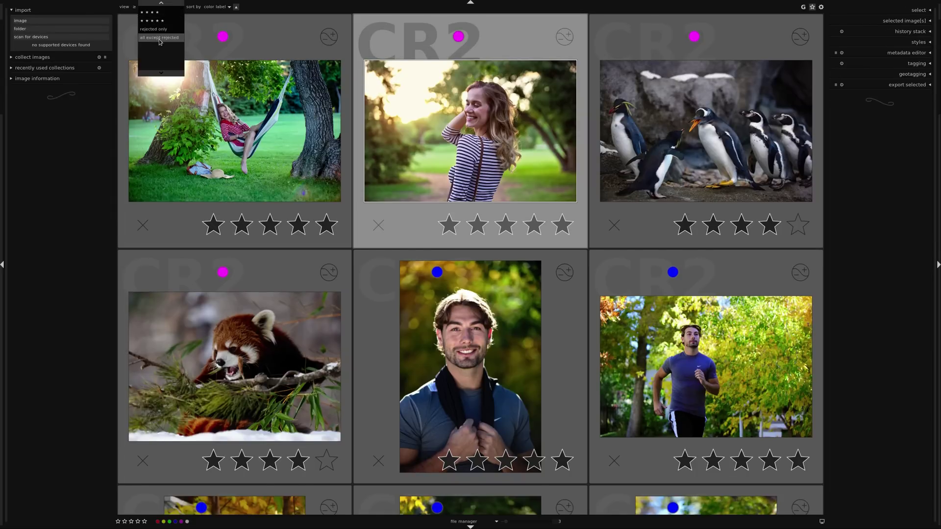
left_click(159, 11)
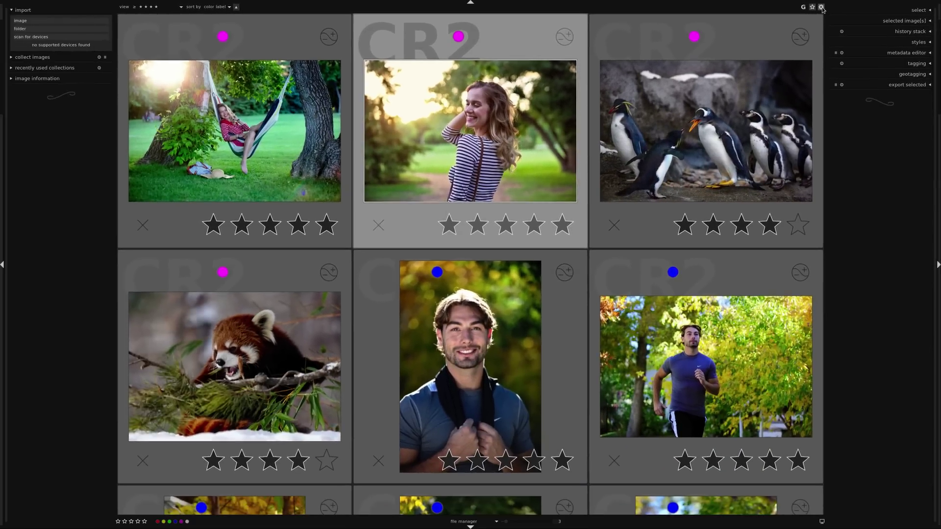
- Open preferences and expand the views > lighttable keyboard shortcut list
left_click(783, 9)
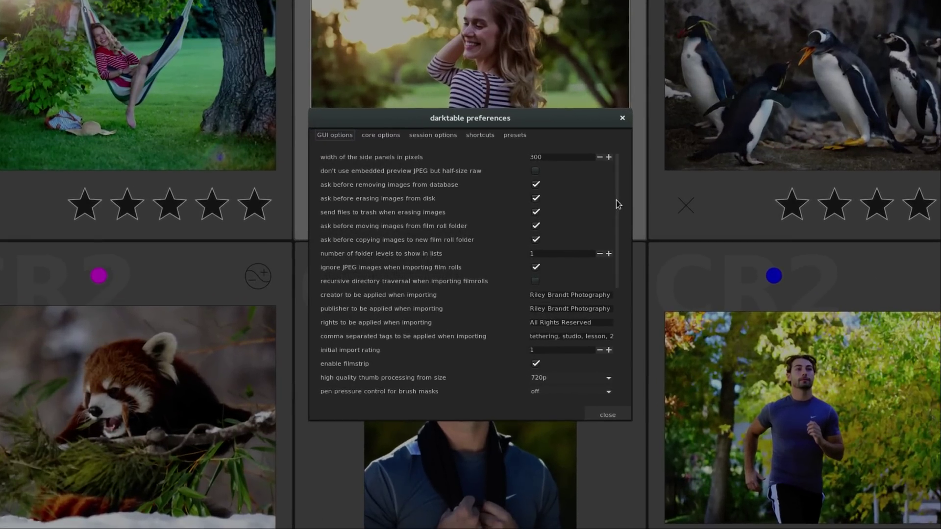
left_click_drag(616, 200, 623, 360)
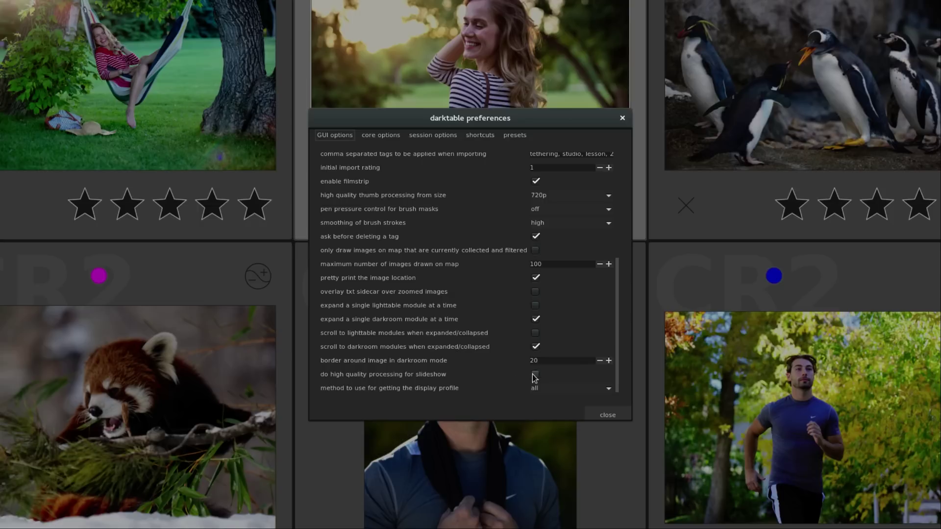
left_click(481, 137)
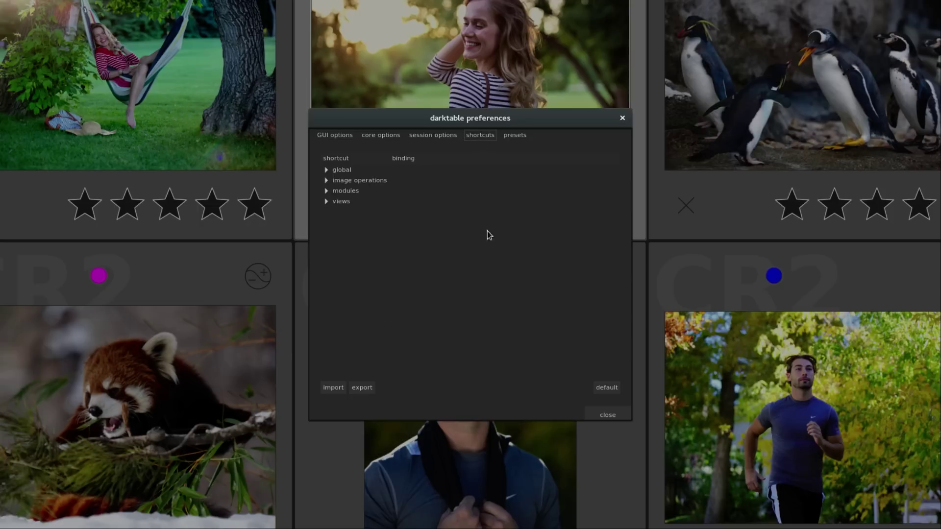
left_click(327, 201)
left_click(338, 222)
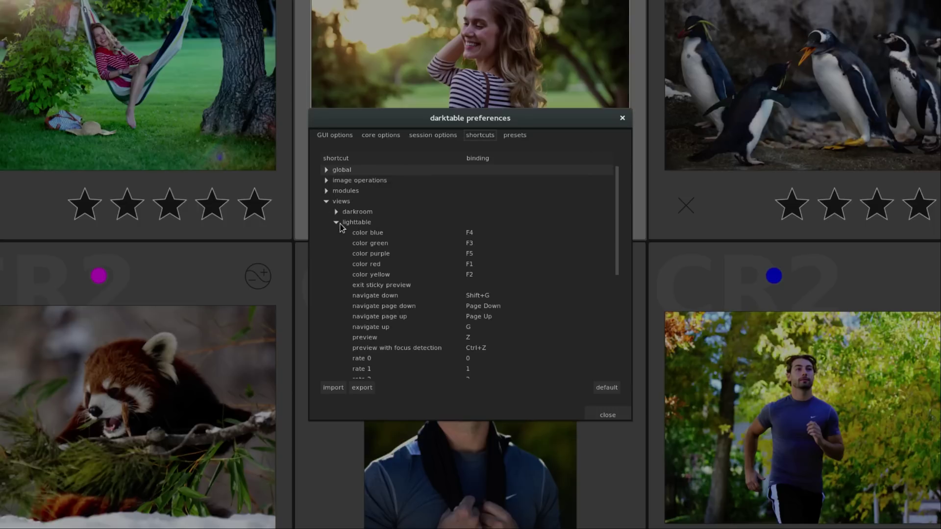
- Collapse the shortcut groups, close preferences, and select the penguin photo
left_click(338, 223)
left_click(327, 201)
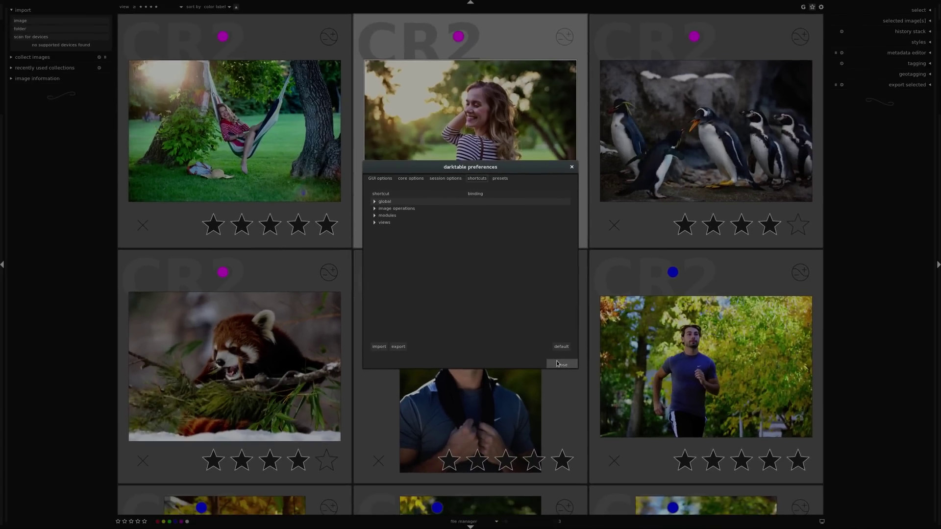
left_click(557, 363)
left_click(721, 145)
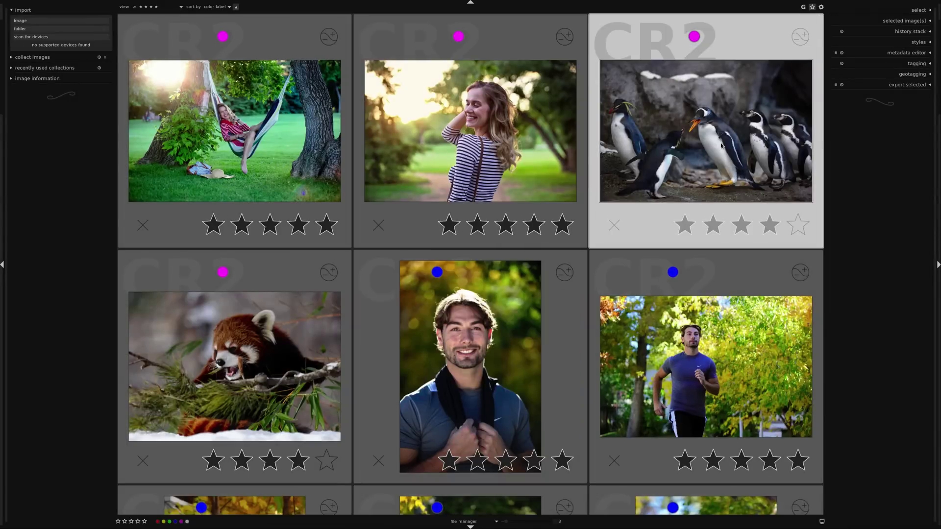